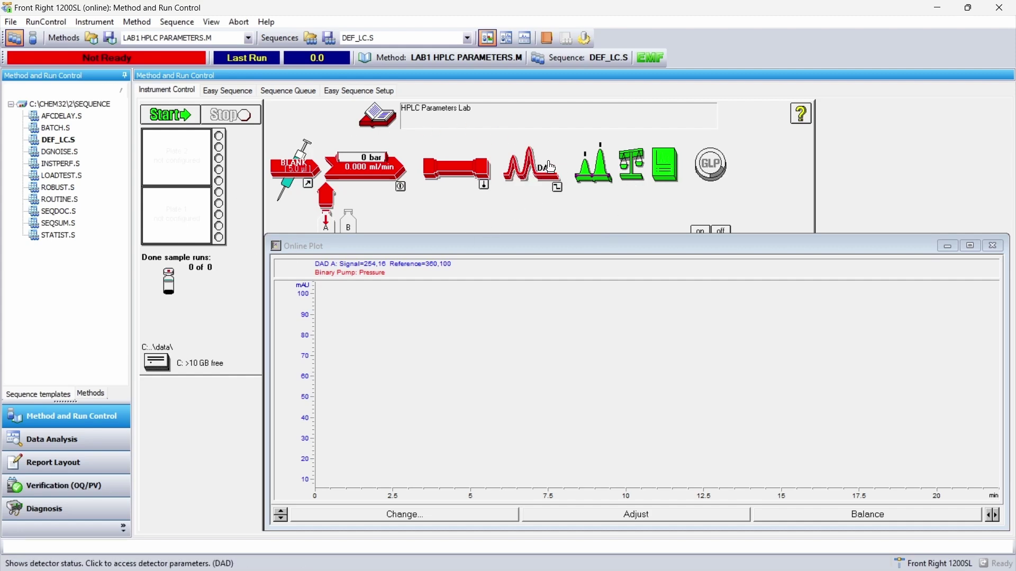
- Open the Set up DAD Signals dialog for the Front Right 1200SL diode array detector
{"action": "right_click", "coordinate": [517, 172]}
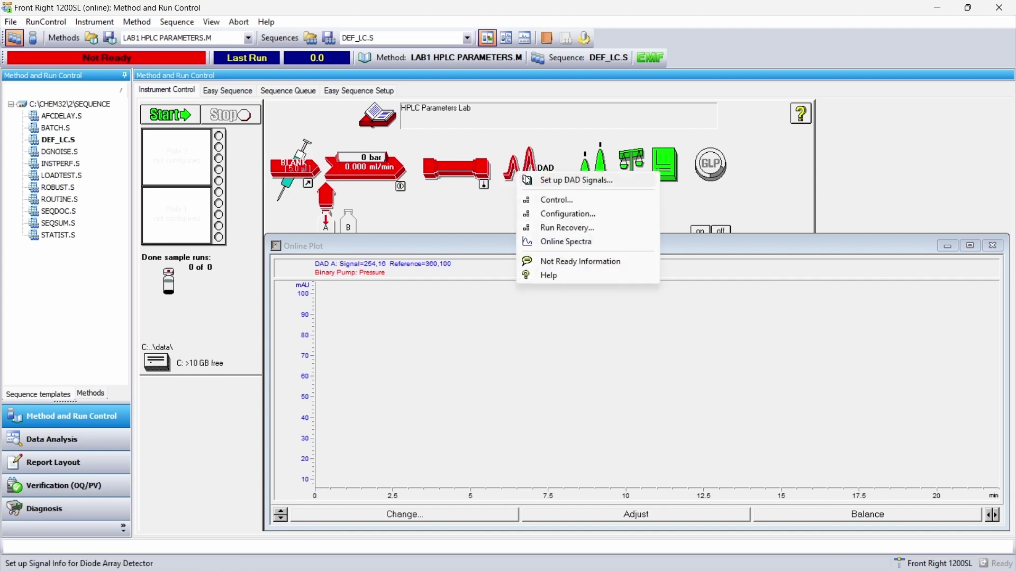
{"action": "left_click", "coordinate": [545, 181]}
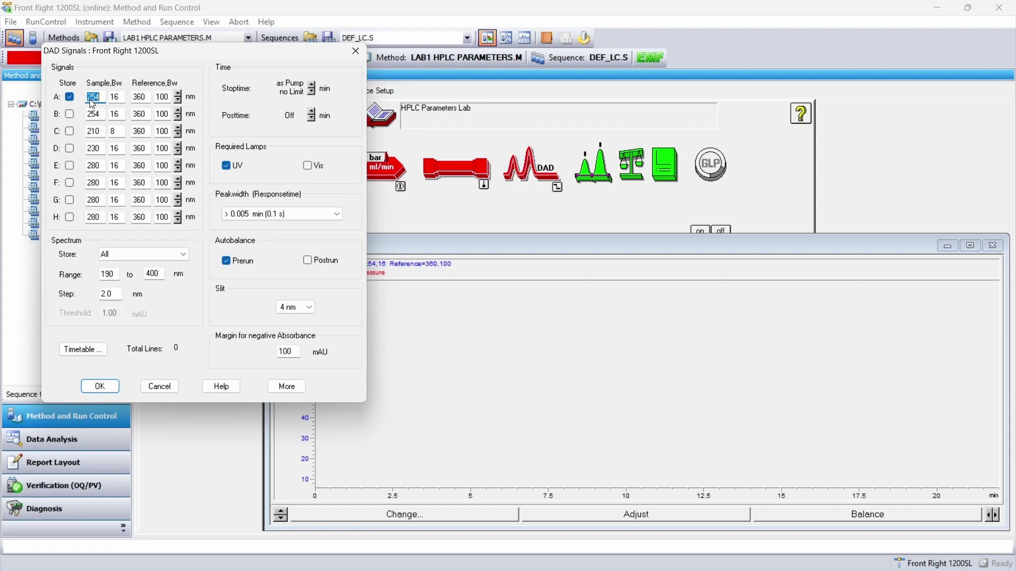
{"action": "left_click", "coordinate": [116, 99]}
{"action": "left_click", "coordinate": [177, 97]}
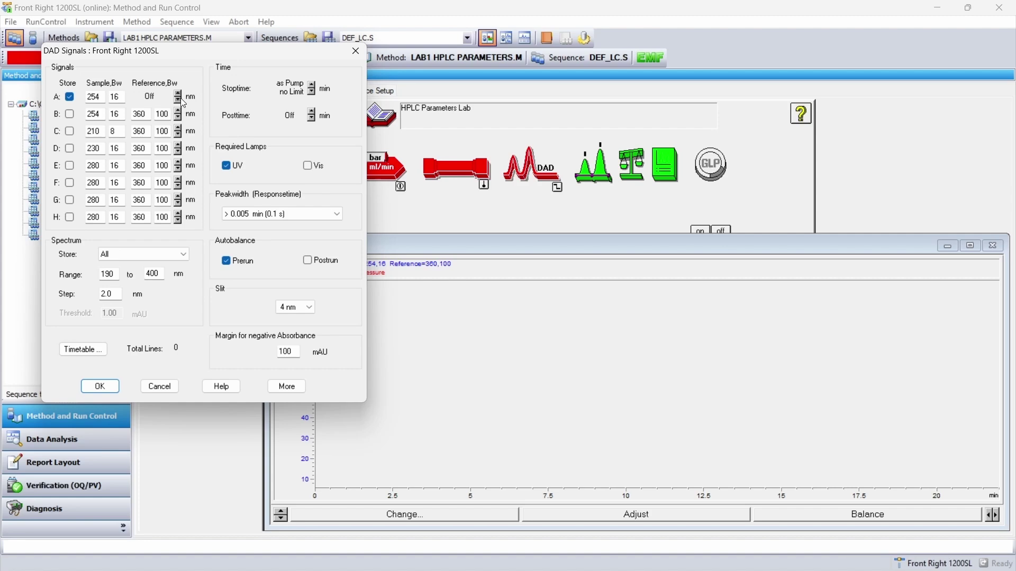
- Return signal A's reference to 360 nm and set Spectrum Store to None
{"action": "left_click", "coordinate": [180, 101]}
{"action": "left_click", "coordinate": [185, 254]}
{"action": "left_click", "coordinate": [164, 268]}
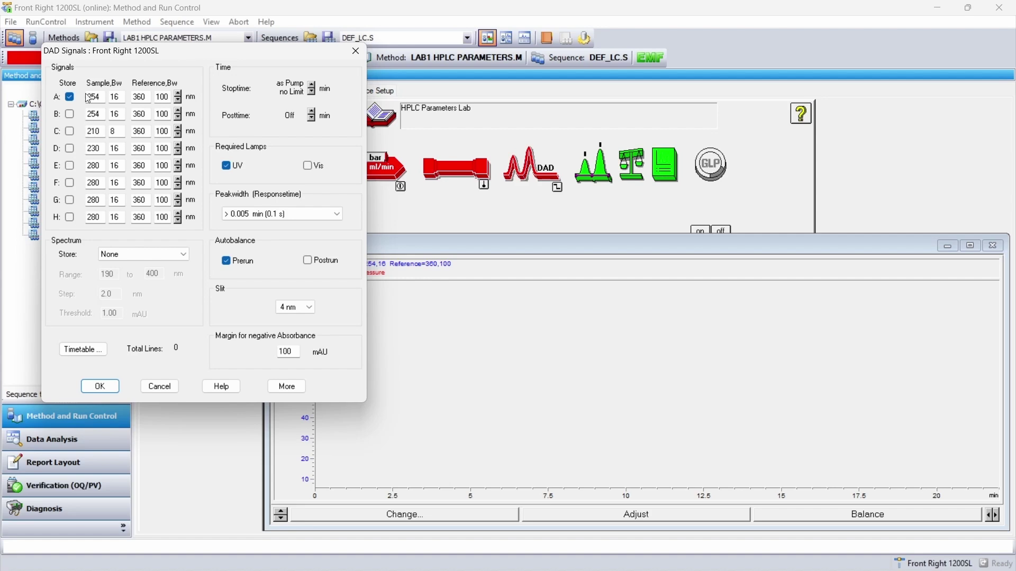
{"action": "left_click", "coordinate": [132, 253]}
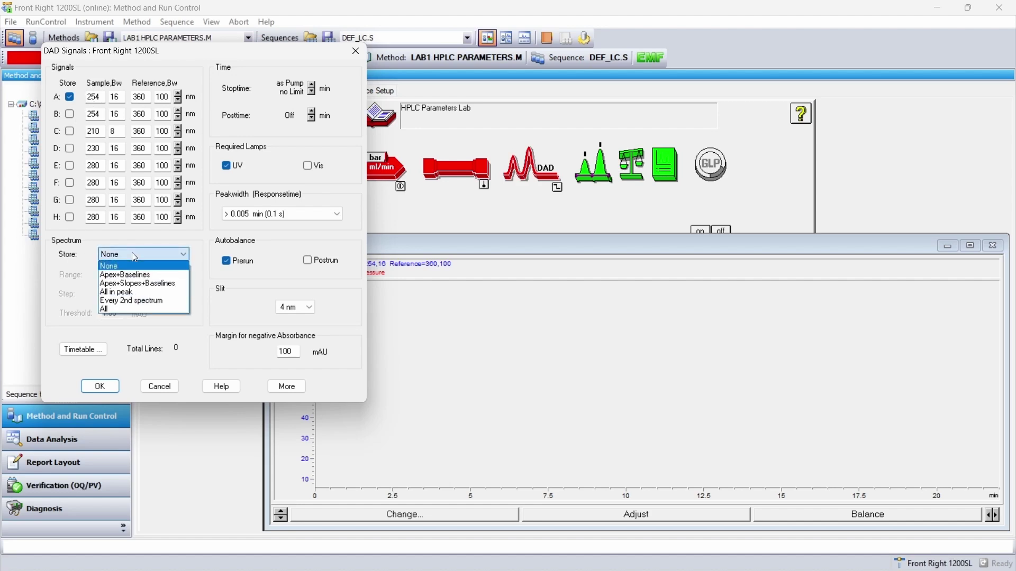
- Choose All for Spectrum Store, then cancel the DAD Signals dialog without saving
{"action": "left_click", "coordinate": [111, 310]}
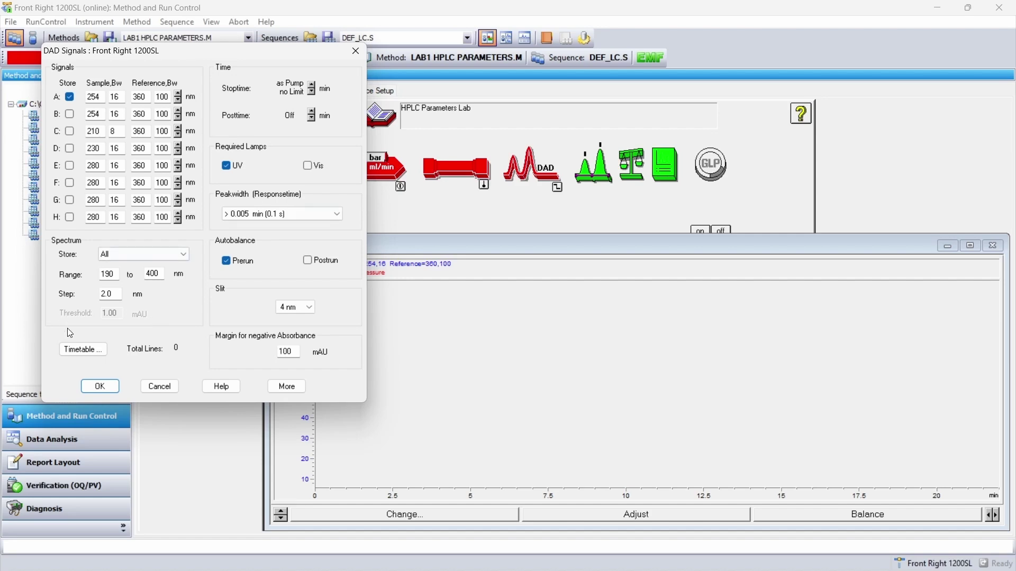
{"action": "left_click", "coordinate": [156, 388]}
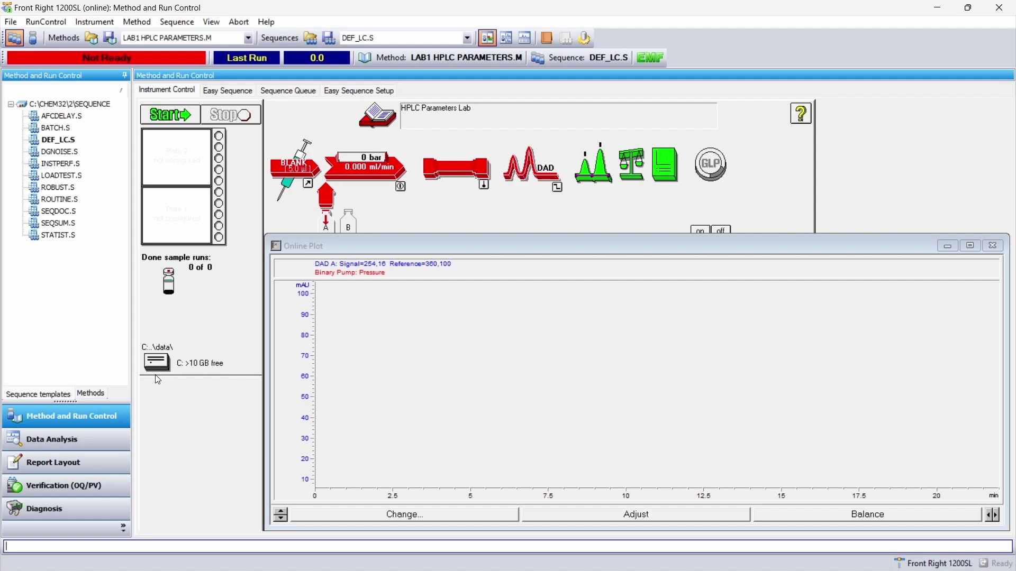
- Switch to Data Analysis and expand the DEMO folder in the data tree
{"action": "left_click", "coordinate": [53, 443]}
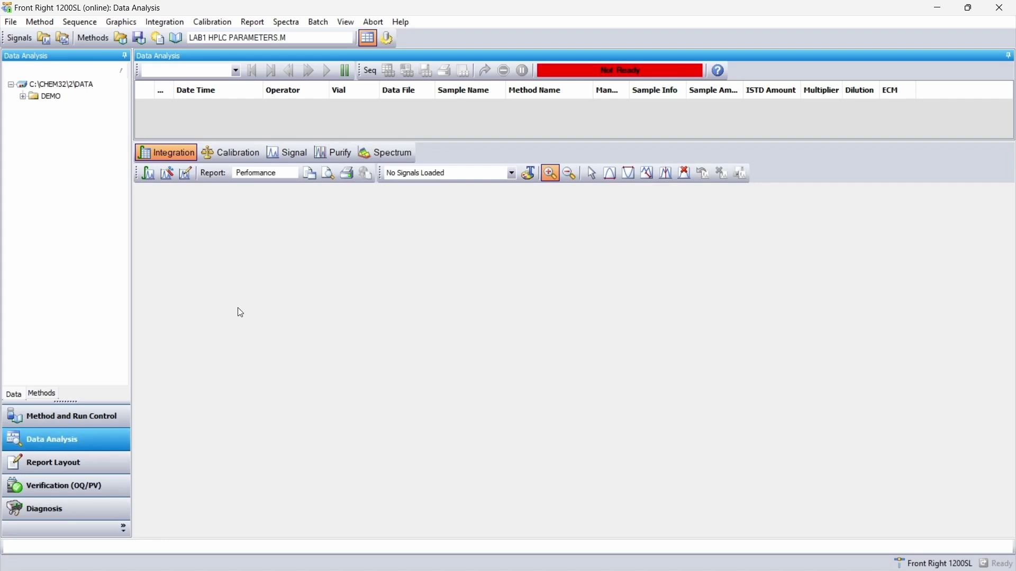
{"action": "left_click", "coordinate": [24, 97]}
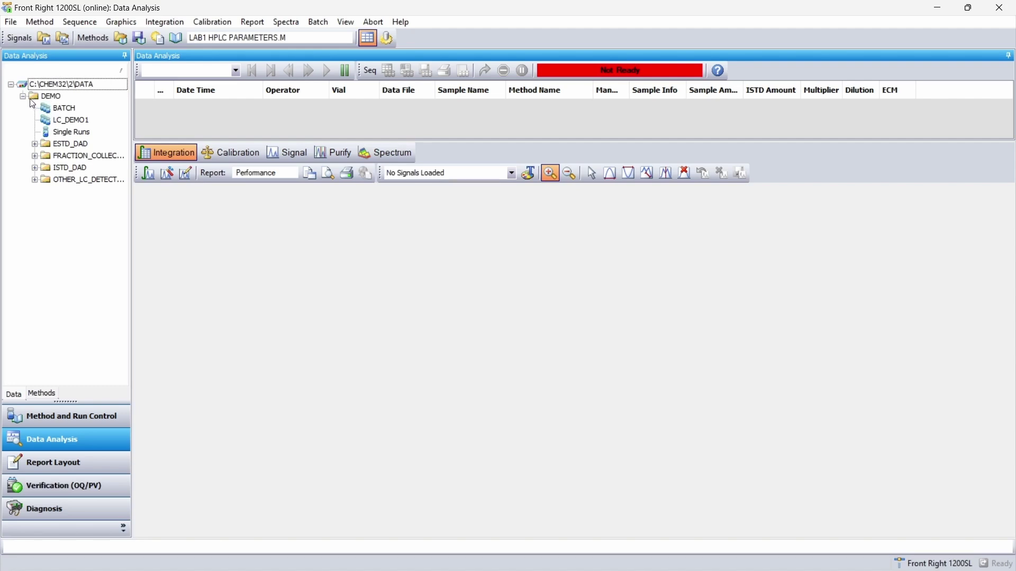
{"action": "double_click", "coordinate": [30, 100]}
{"action": "double_click", "coordinate": [30, 99]}
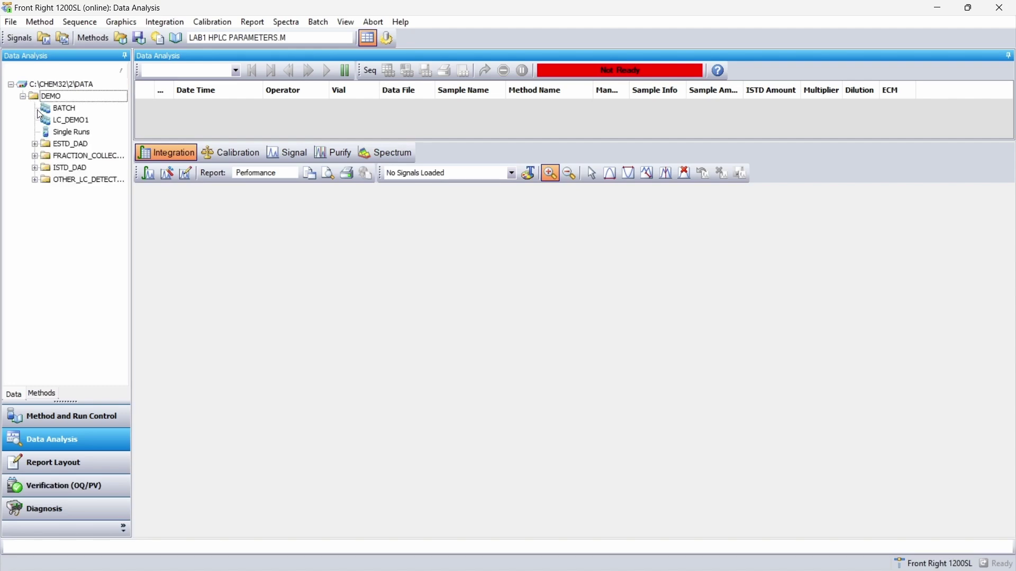
- Start Load Signal and select DEMODAD.D in the Demo data folder
{"action": "left_click", "coordinate": [17, 25]}
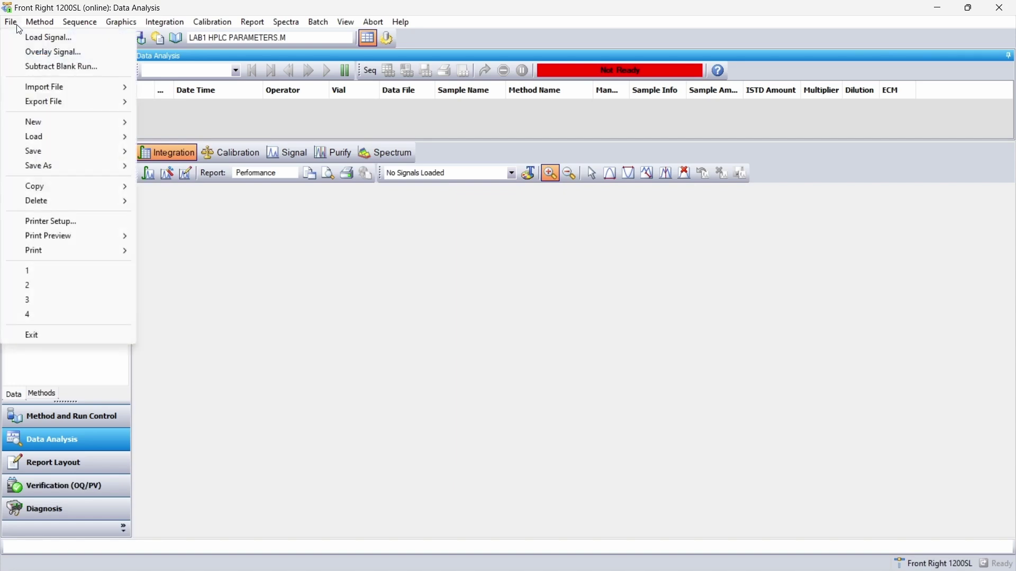
{"action": "left_click", "coordinate": [15, 38]}
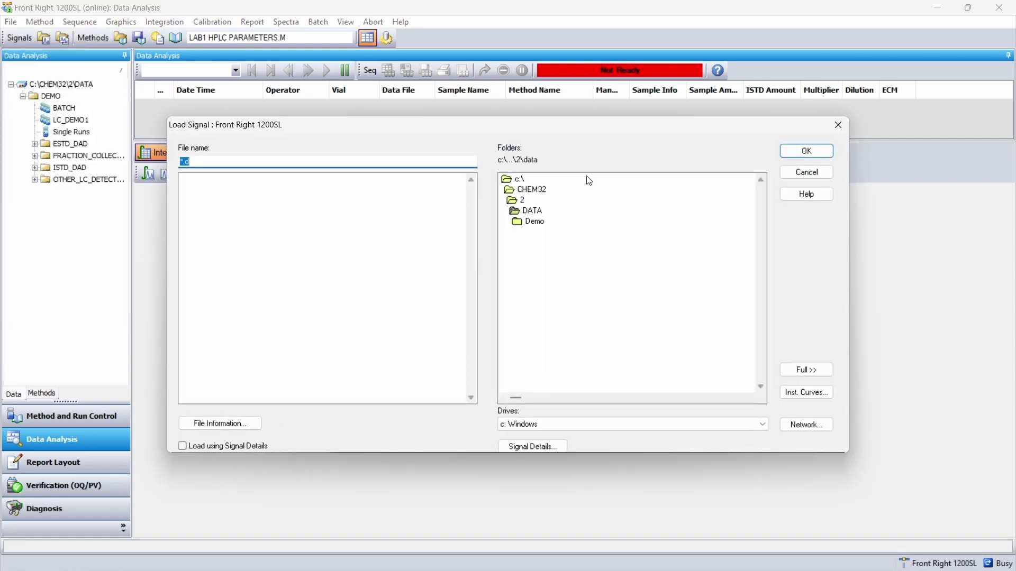
{"action": "double_click", "coordinate": [535, 223]}
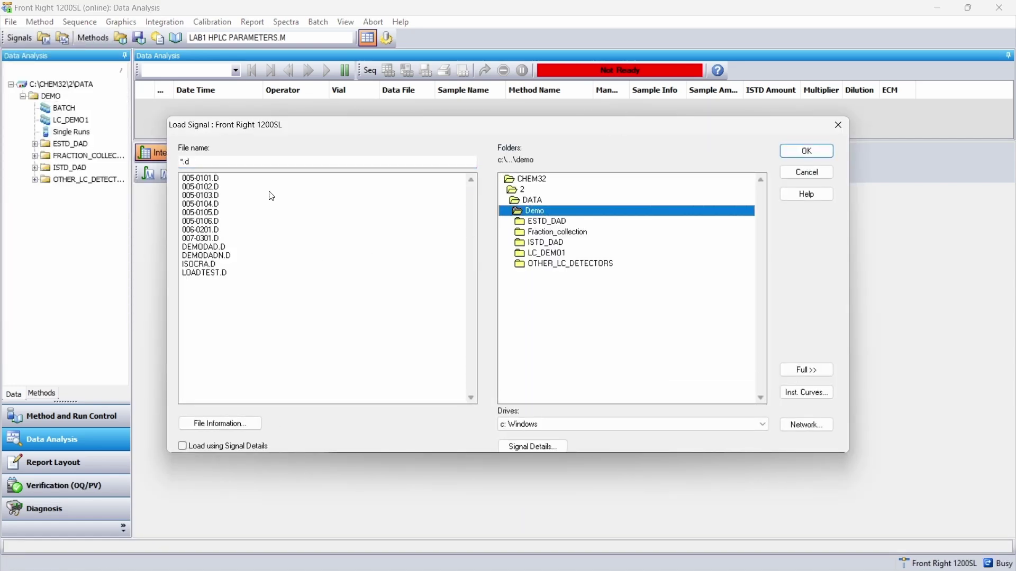
{"action": "left_click", "coordinate": [190, 251]}
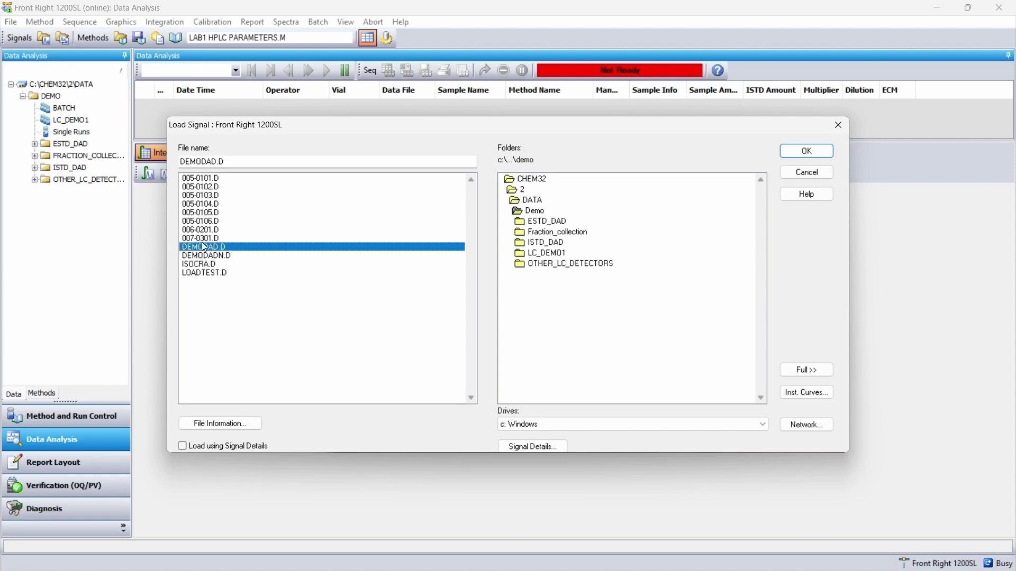
- Review DEMODAD.D's file information, then load the data file
{"action": "left_click", "coordinate": [227, 426]}
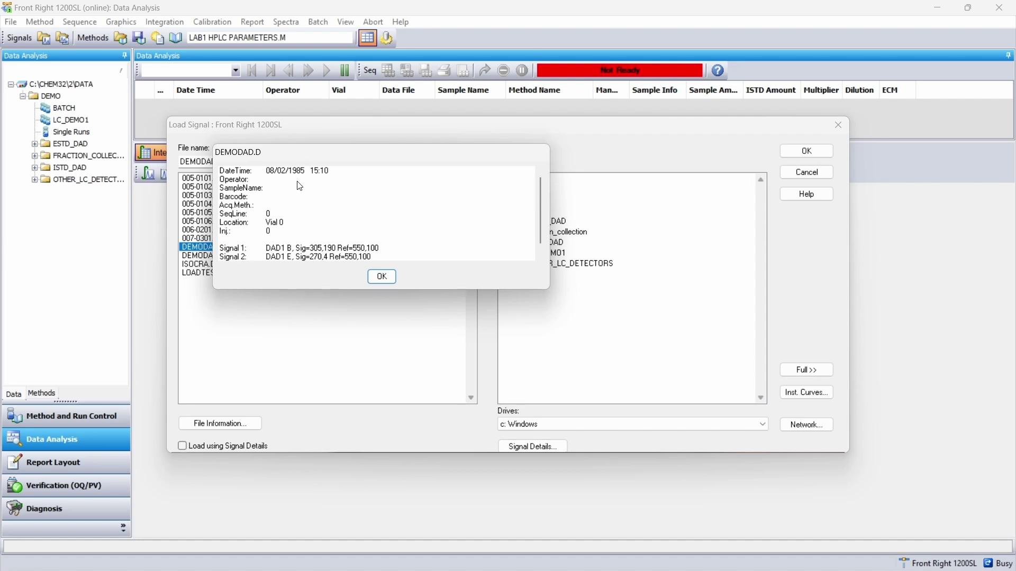
{"action": "left_click", "coordinate": [380, 276]}
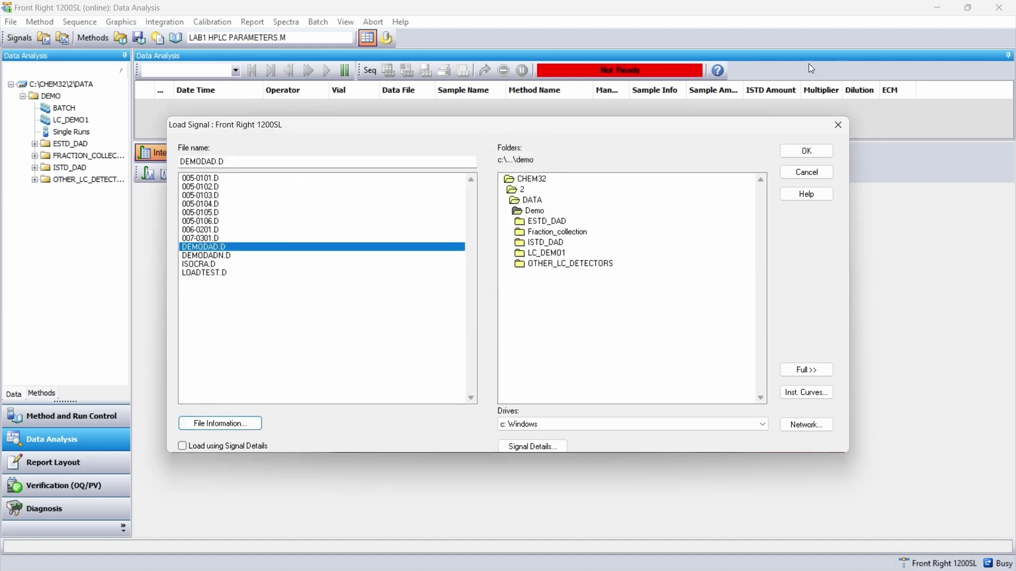
{"action": "left_click", "coordinate": [793, 151]}
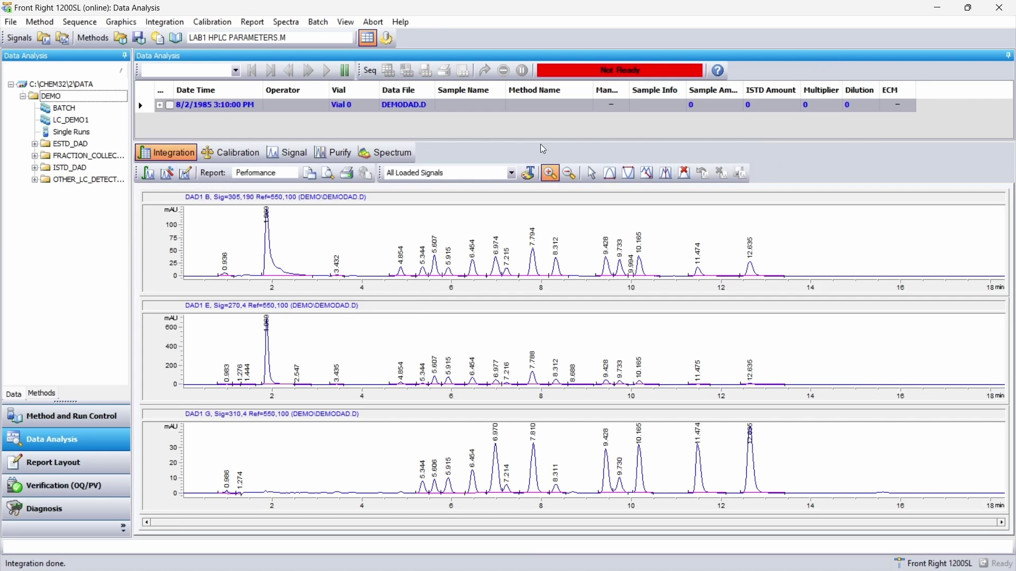
- Display only signal 1) DAD1 B, Sig=305,190 Ref=550,100
{"action": "left_click", "coordinate": [511, 174]}
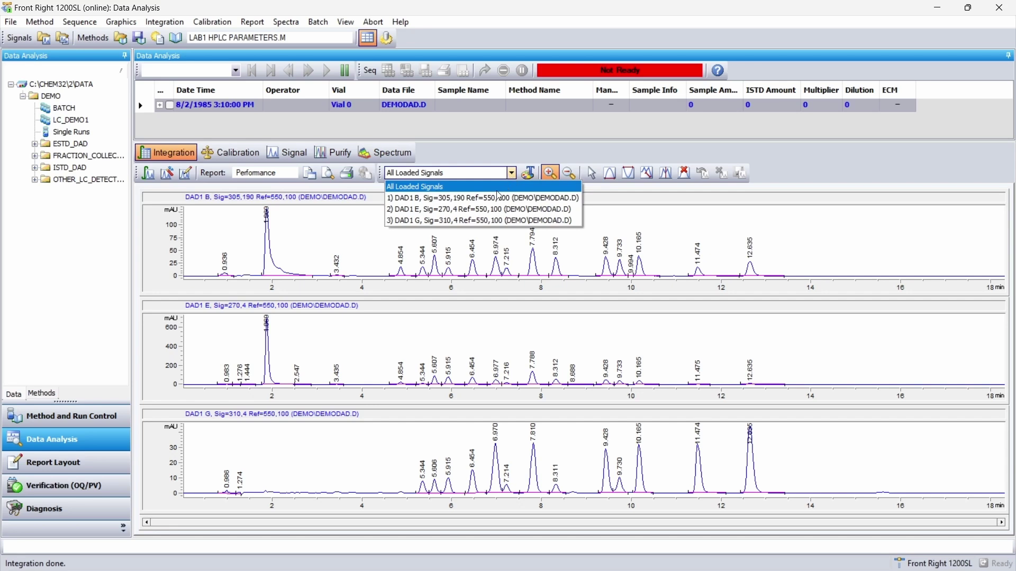
{"action": "left_click", "coordinate": [497, 198]}
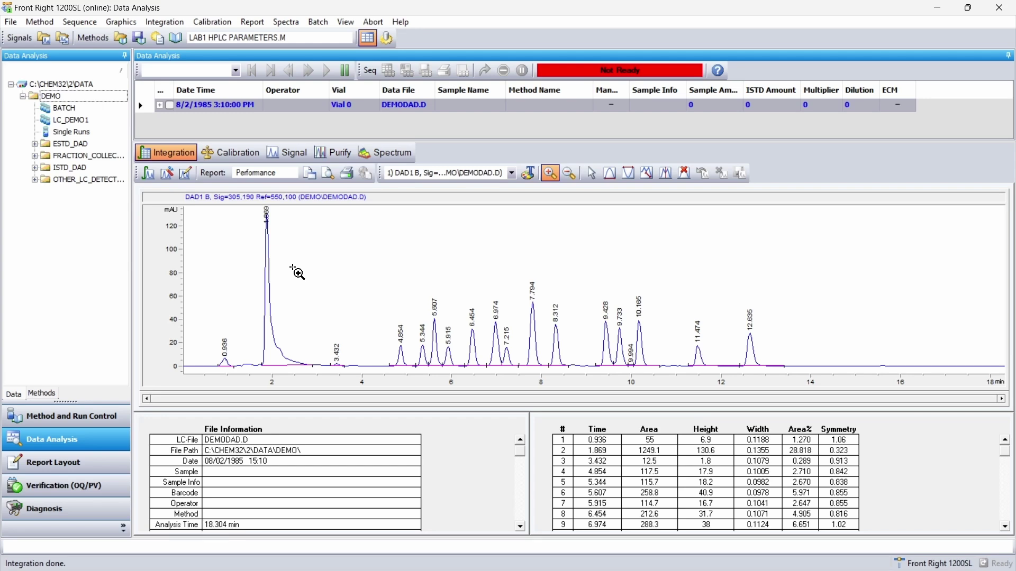
- In spectral mode, take spectra at several retention times, ending on the 12.635 peak apex
{"action": "left_click", "coordinate": [376, 155]}
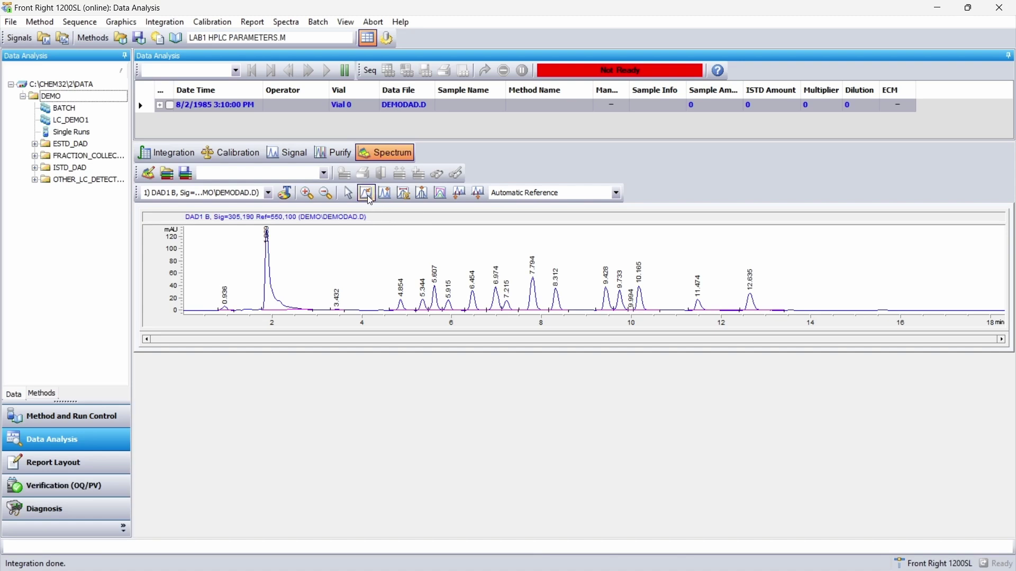
{"action": "left_click", "coordinate": [367, 194]}
{"action": "left_click", "coordinate": [754, 307]}
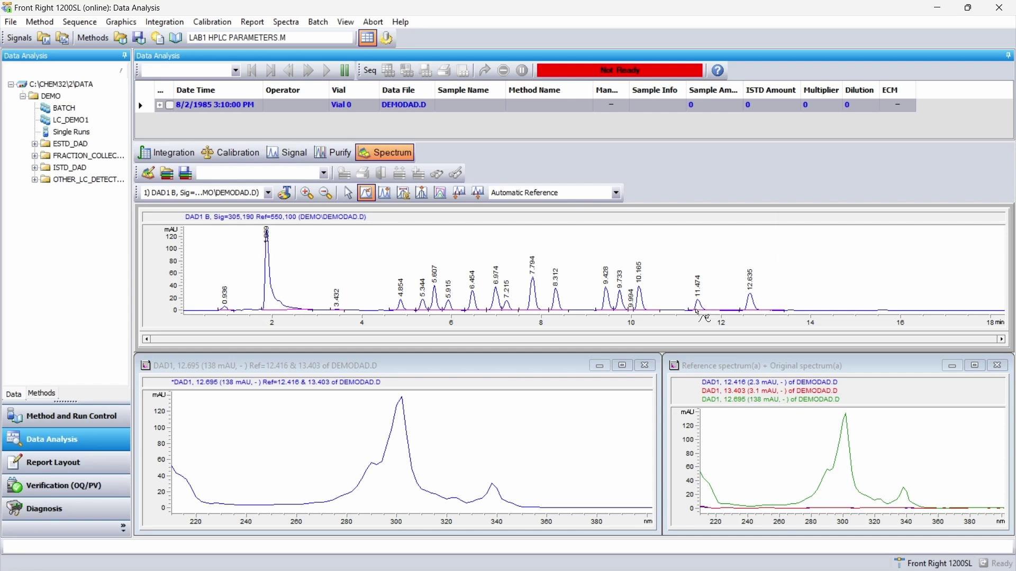
{"action": "left_click", "coordinate": [696, 312]}
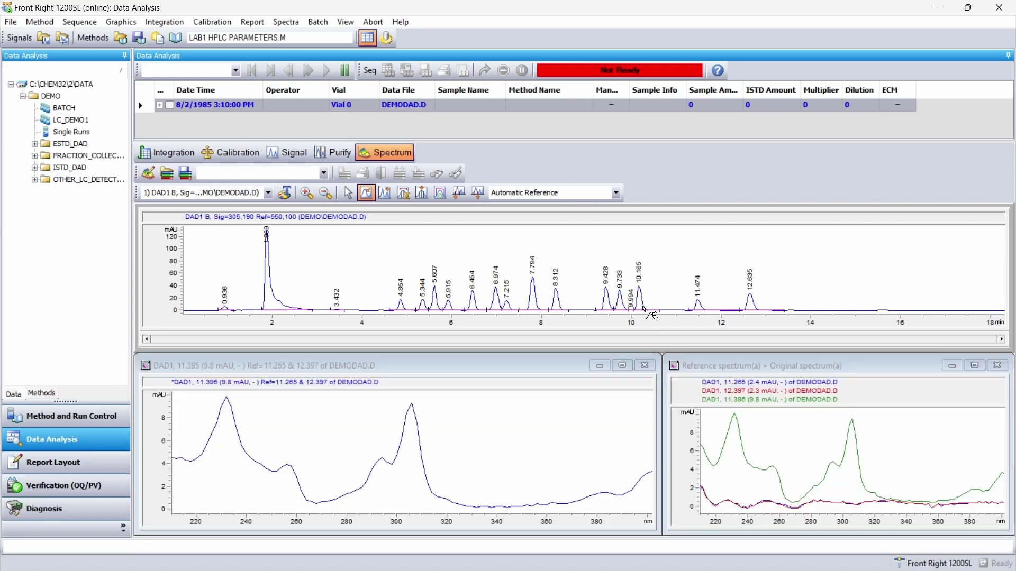
{"action": "left_click", "coordinate": [642, 307]}
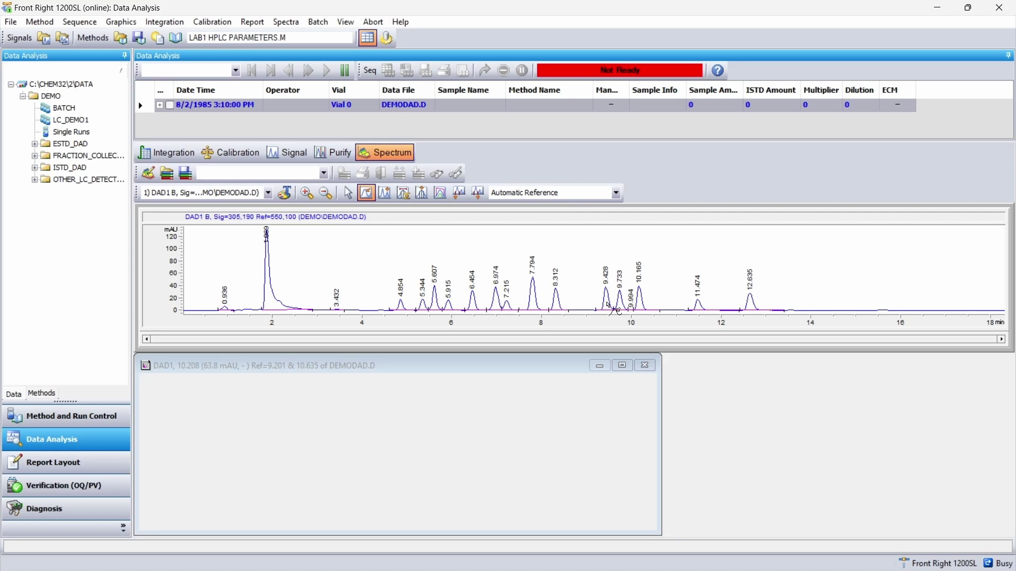
{"action": "left_click", "coordinate": [615, 310]}
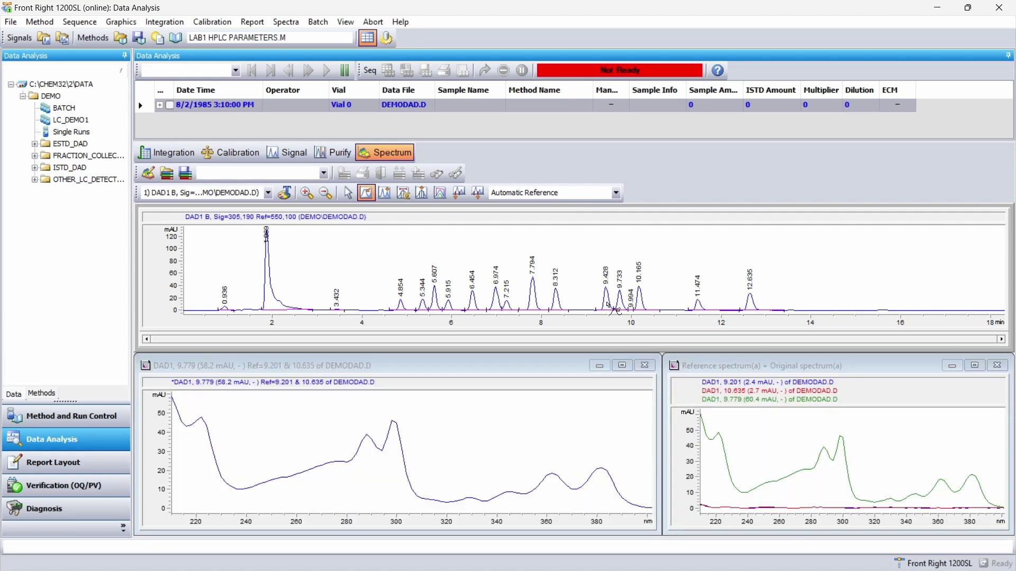
{"action": "left_click", "coordinate": [609, 306]}
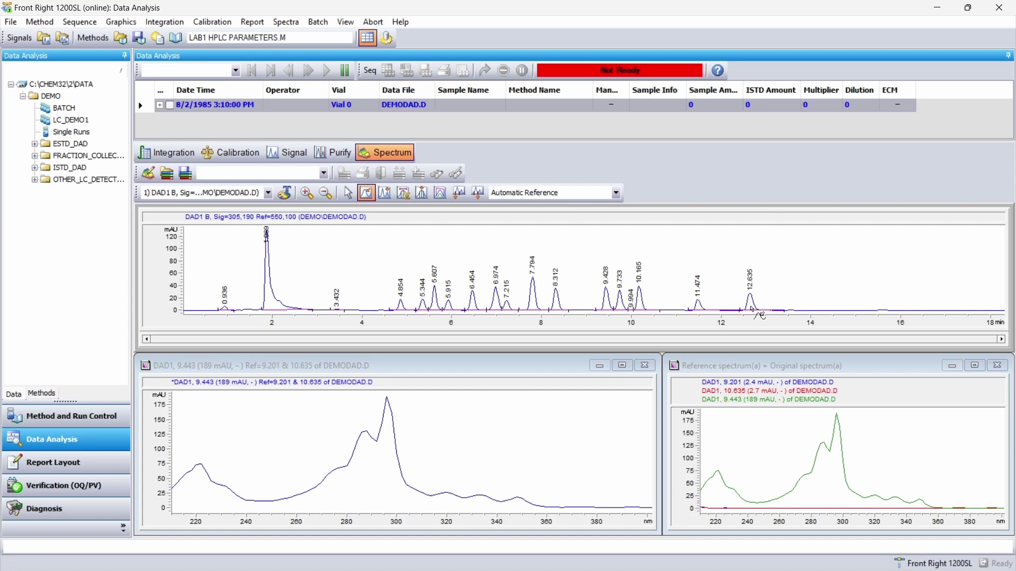
{"action": "left_click", "coordinate": [752, 308]}
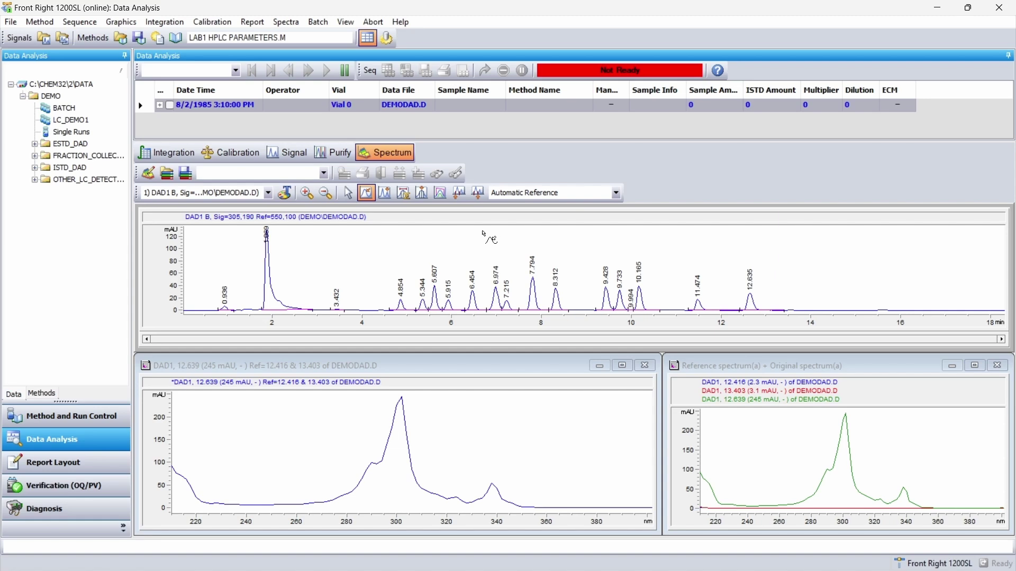
{"action": "left_click", "coordinate": [422, 197]}
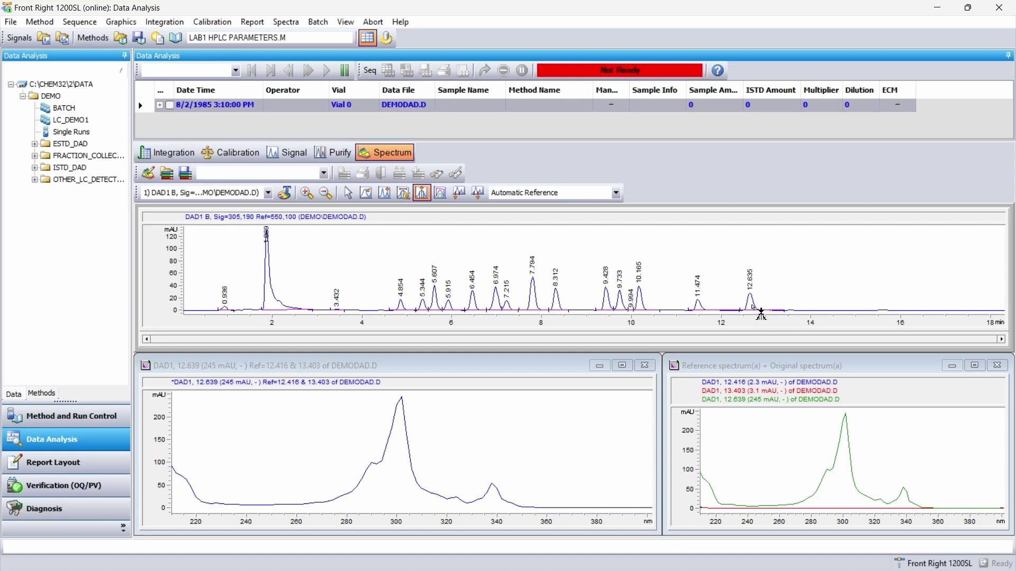
- Overlay the five spectra of peak 12.635, zooming into 250–265 nm and back out
{"action": "left_click", "coordinate": [761, 314]}
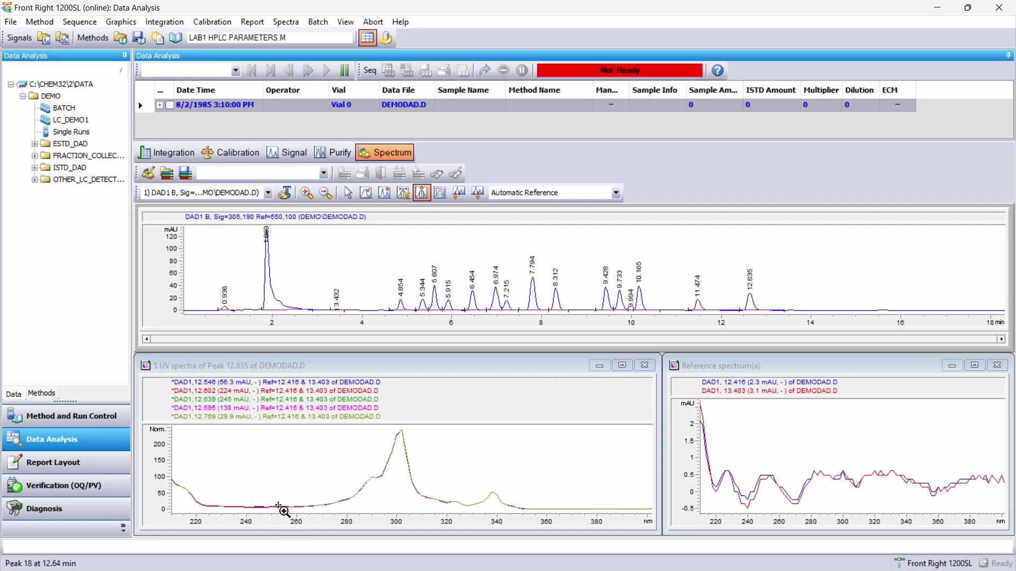
{"action": "left_click_drag", "start_coordinate": [271, 498], "coordinate": [309, 512]}
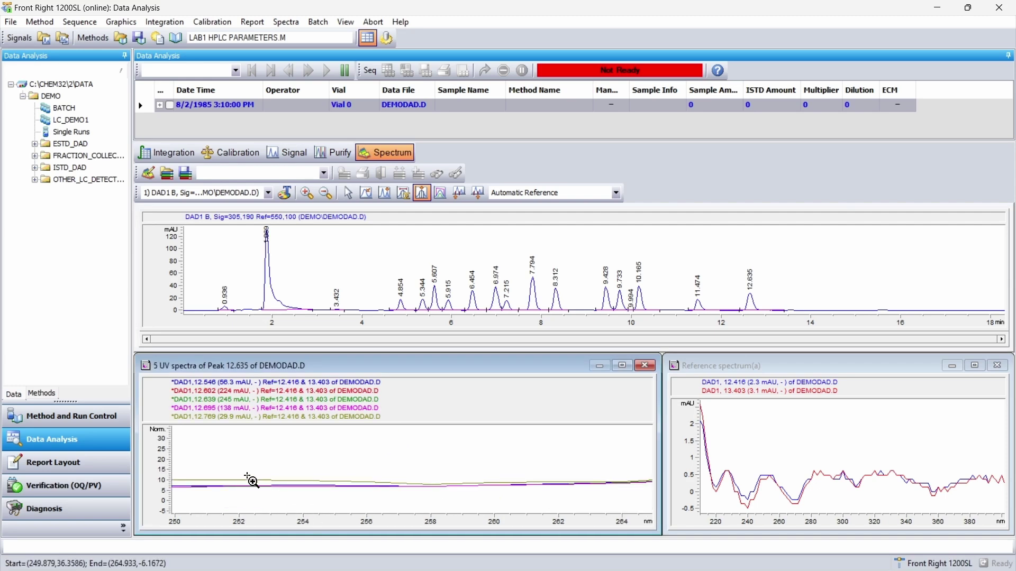
{"action": "left_click_drag", "start_coordinate": [245, 472], "coordinate": [379, 501]}
{"action": "left_click_drag", "start_coordinate": [331, 473], "coordinate": [407, 513]}
{"action": "double_click", "coordinate": [430, 470]}
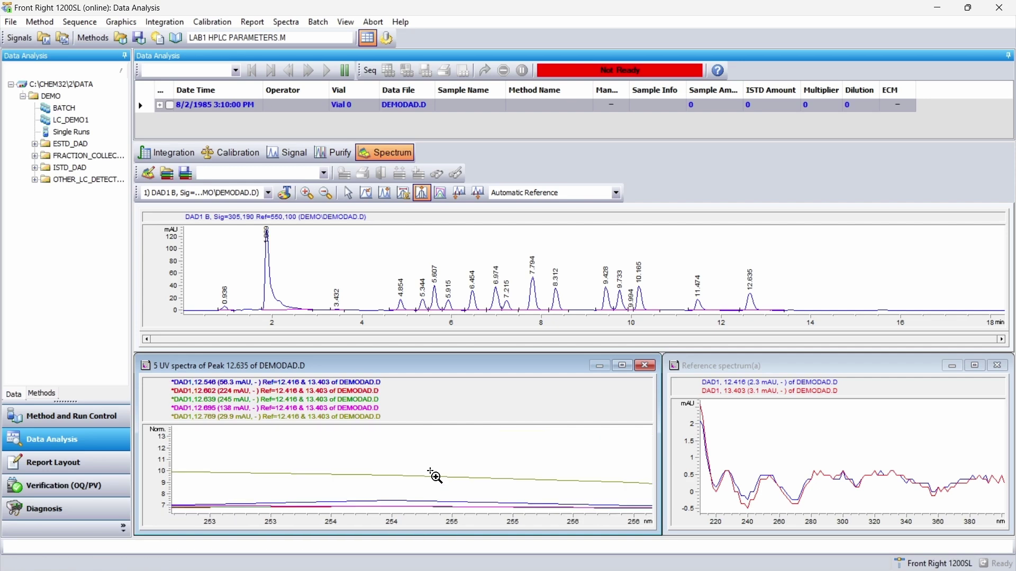
{"action": "double_click", "coordinate": [430, 471]}
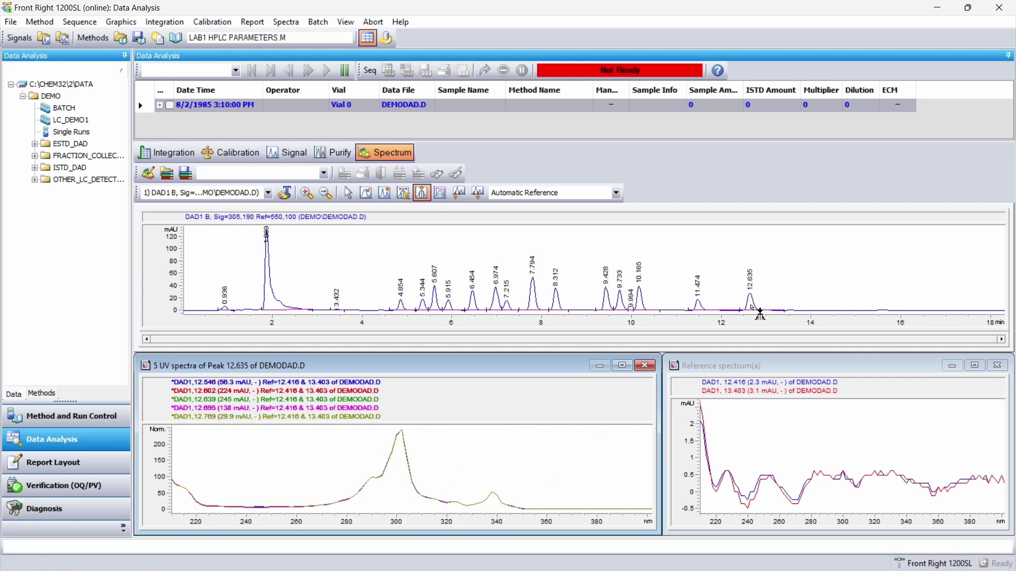
{"action": "left_click", "coordinate": [760, 315]}
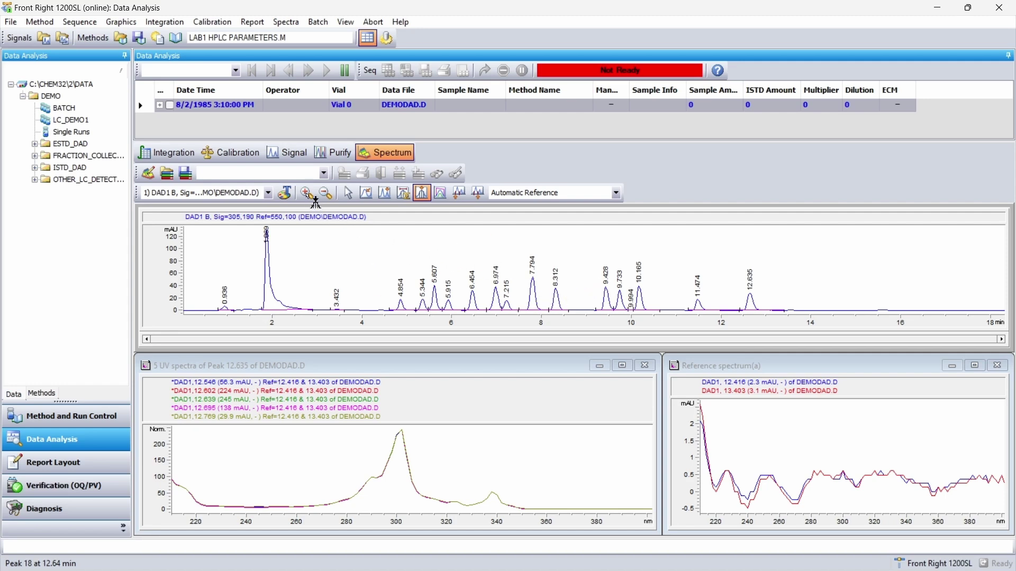
{"action": "left_click", "coordinate": [306, 194]}
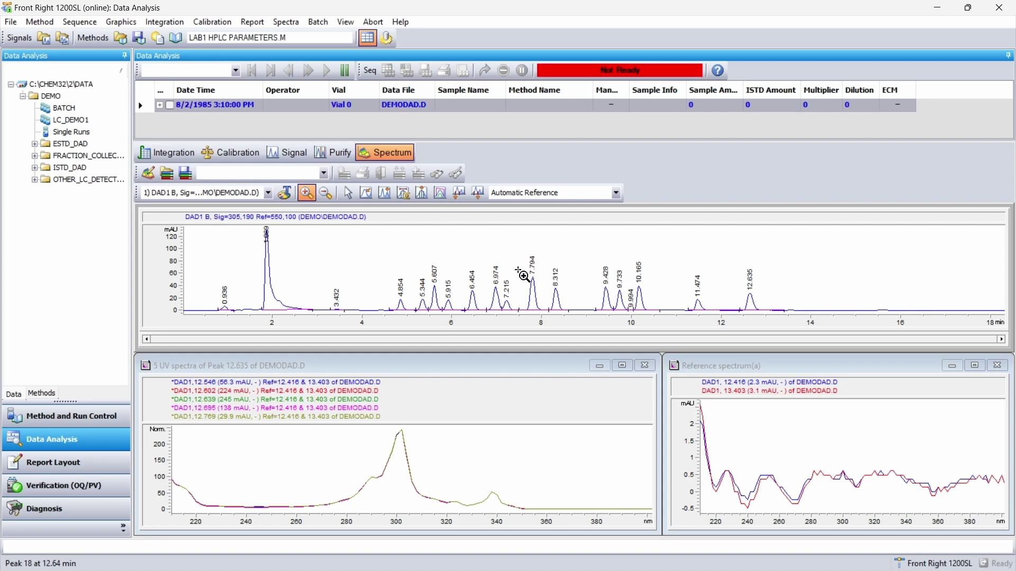
- Zoom the chromatogram to peak 7.794, overlay its five spectra, and maximize that window
{"action": "left_click_drag", "start_coordinate": [511, 260], "coordinate": [559, 324]}
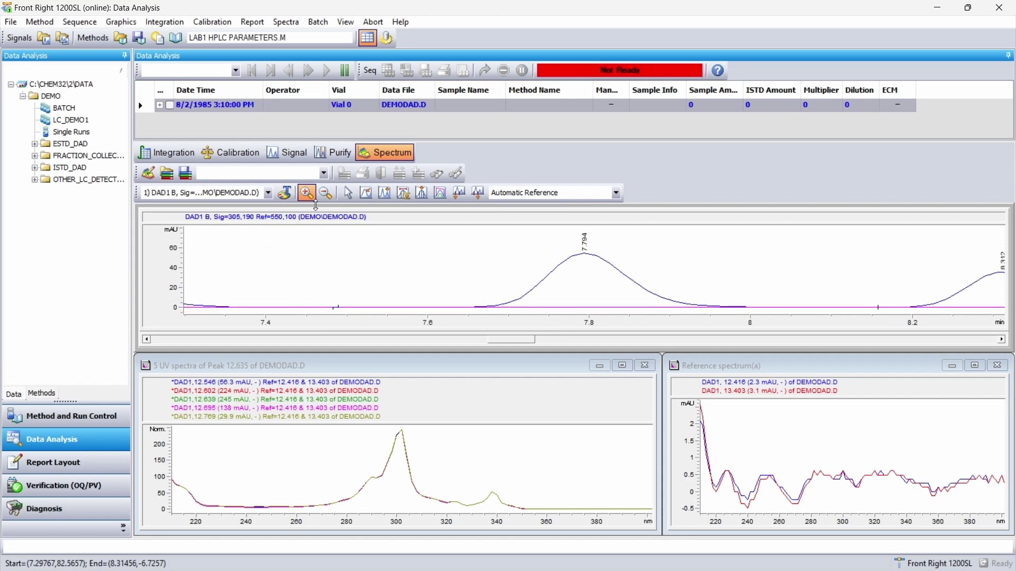
{"action": "left_click", "coordinate": [427, 197]}
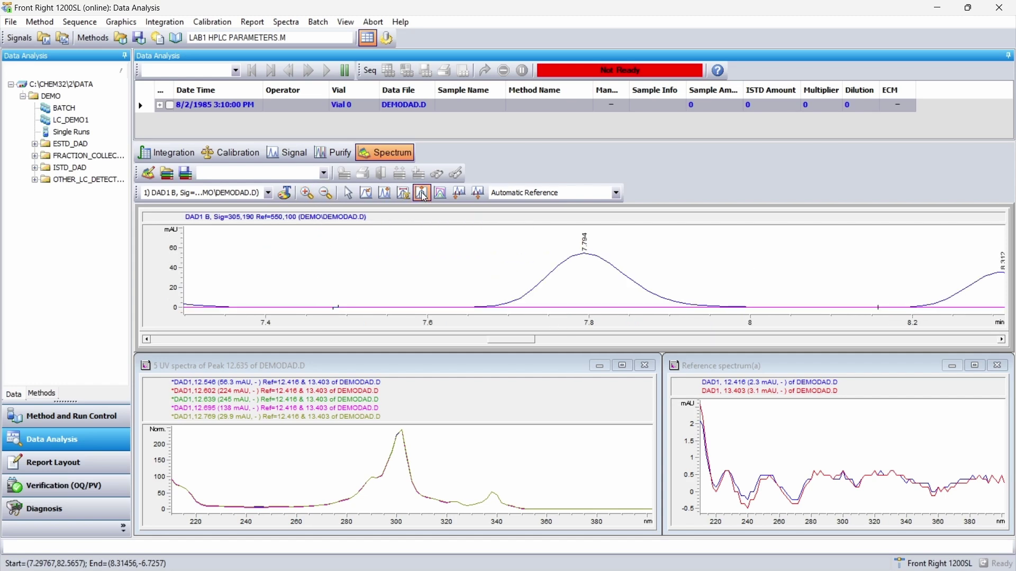
{"action": "left_click", "coordinate": [588, 284]}
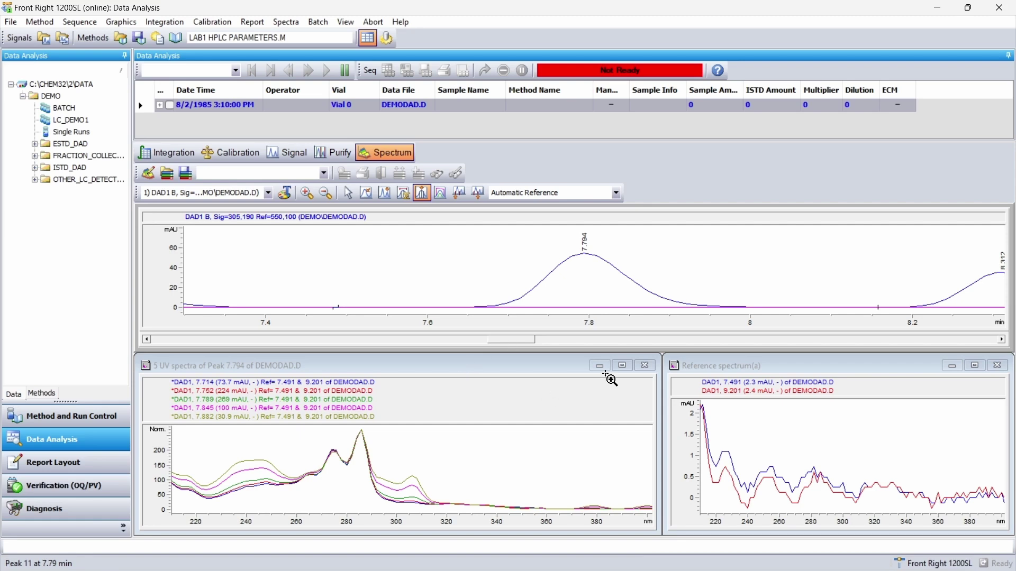
{"action": "left_click", "coordinate": [622, 366]}
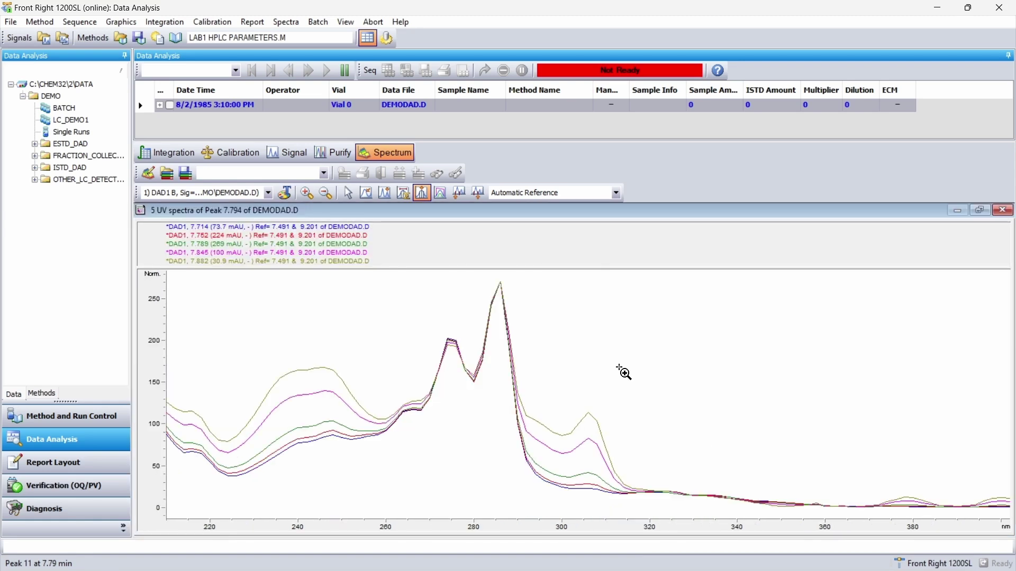
- Restore the tiled window layout and open Spectral Options from the Spectra menu
{"action": "left_click", "coordinate": [980, 210]}
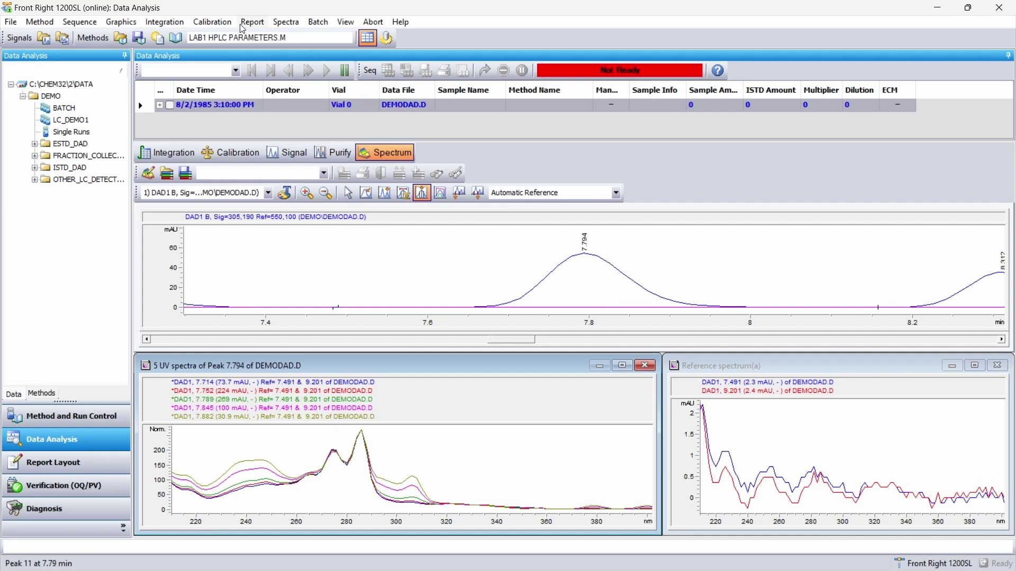
{"action": "left_click", "coordinate": [222, 24]}
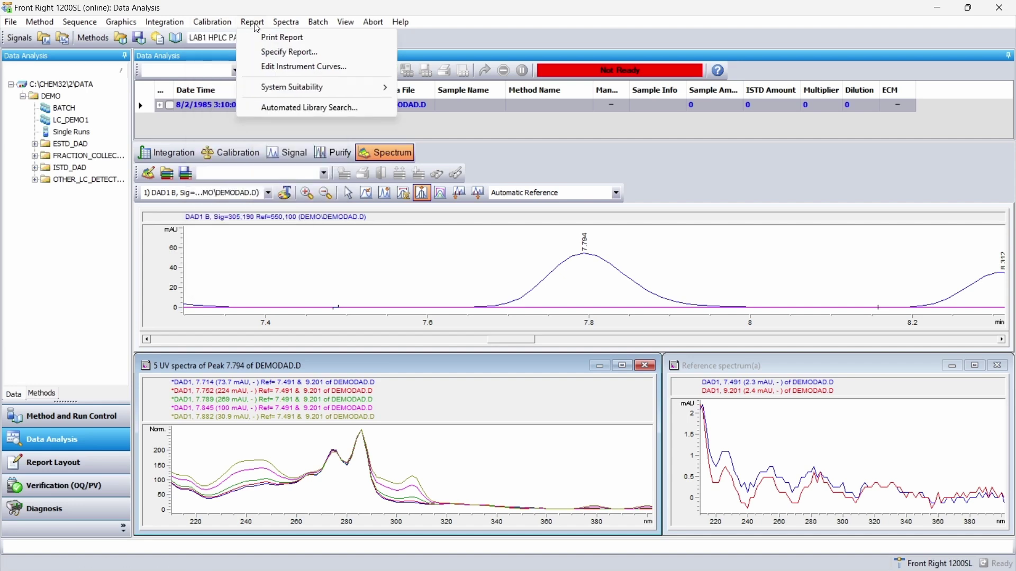
{"action": "mouse_move", "coordinate": [286, 23]}
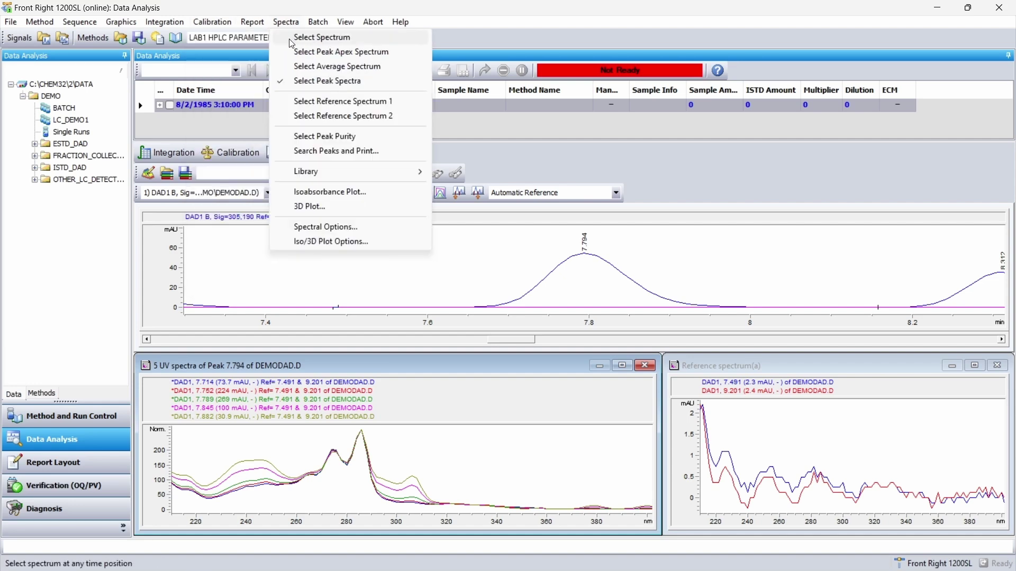
{"action": "left_click", "coordinate": [300, 228]}
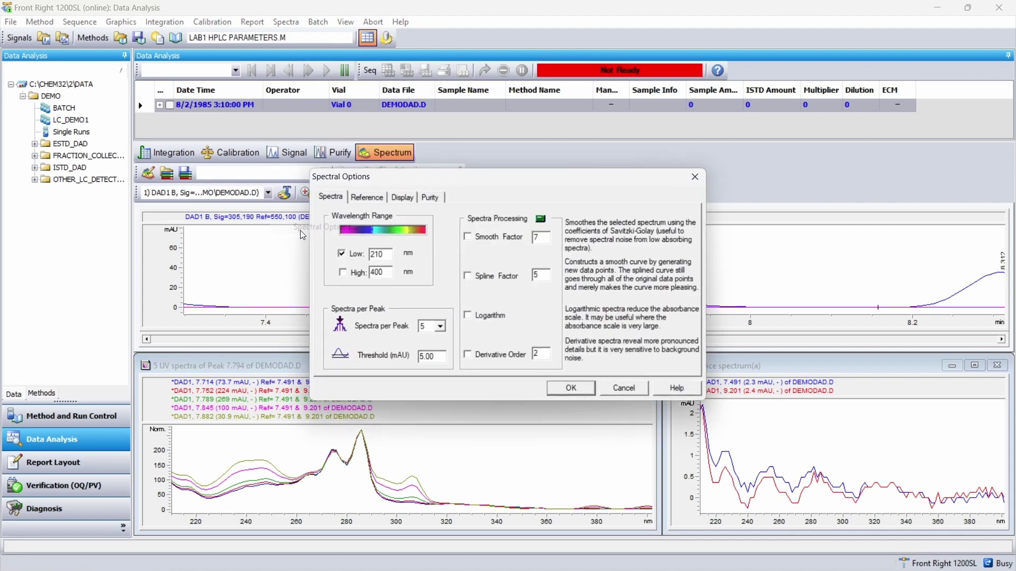
- Show the Purity settings in Spectral Options and switch to a fixed threshold of 990
{"action": "left_click", "coordinate": [431, 198]}
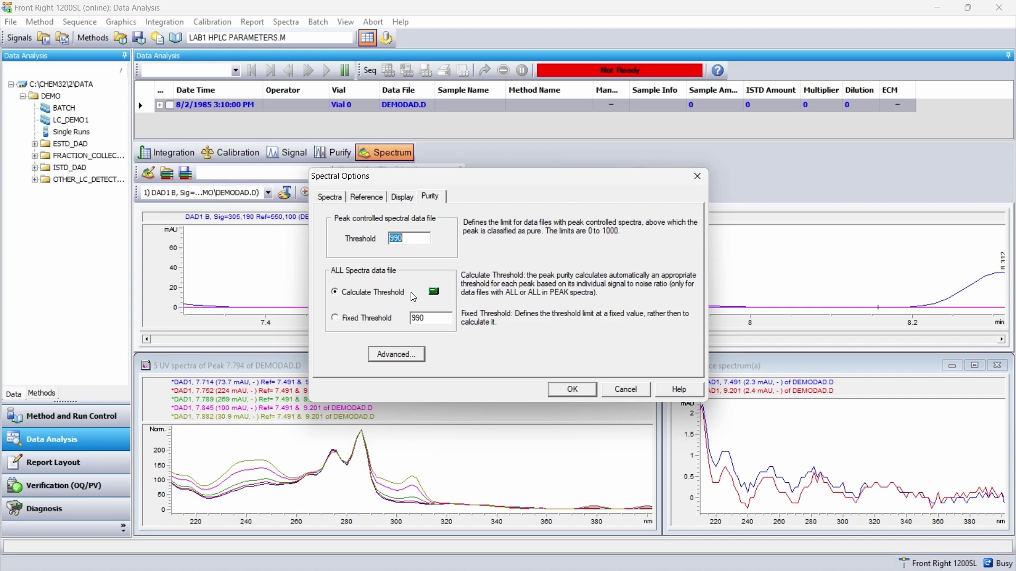
{"action": "left_click", "coordinate": [335, 319]}
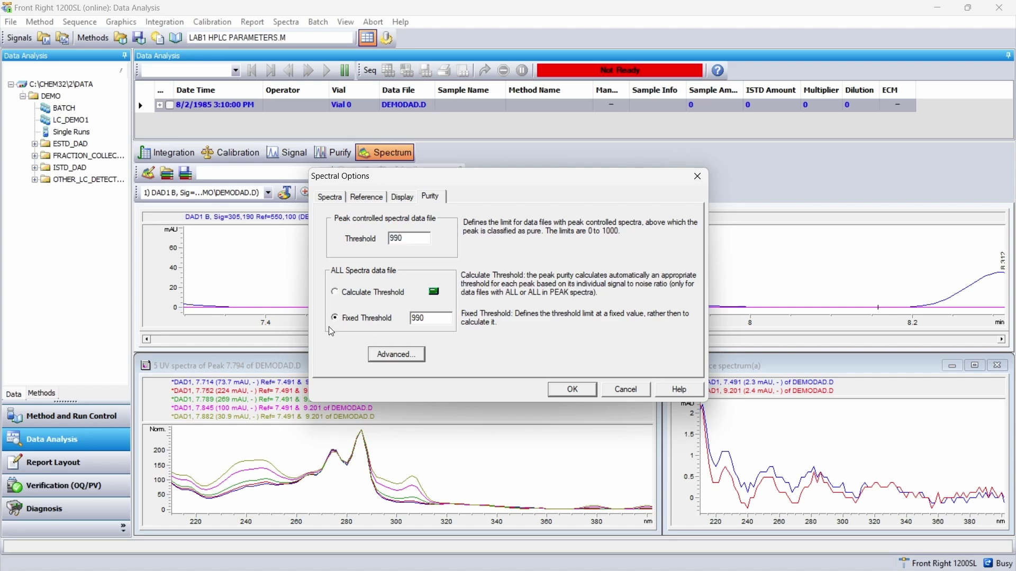